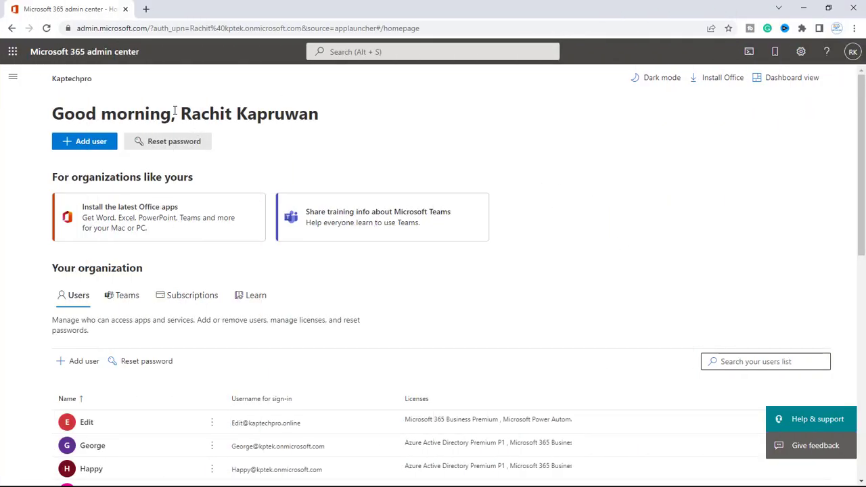
# - Confirm the signed-in admin account and open the admin center navigation menu
pyautogui.click(854, 53)
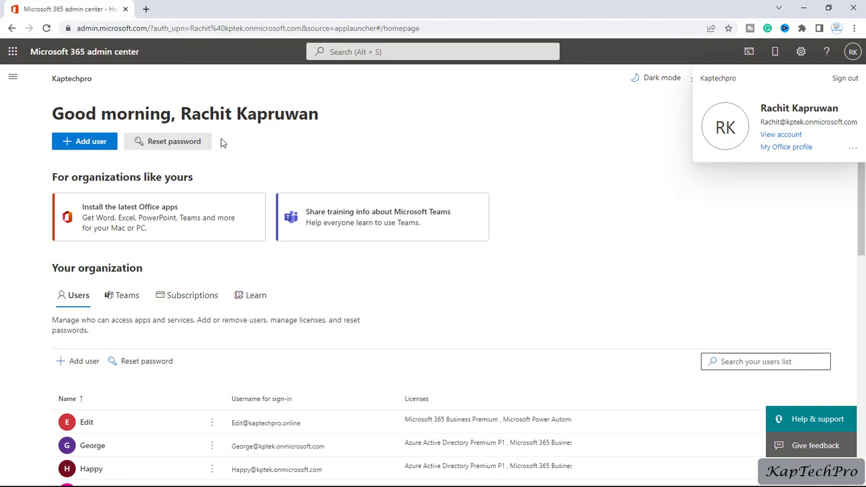
pyautogui.click(13, 79)
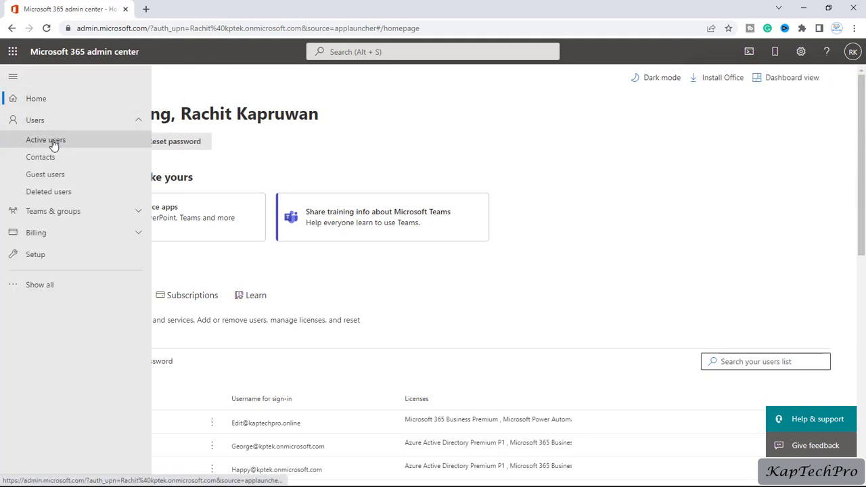
# - Open USER1 from Active users and view their OneDrive tab (0% of 5120 GB used)
pyautogui.click(77, 140)
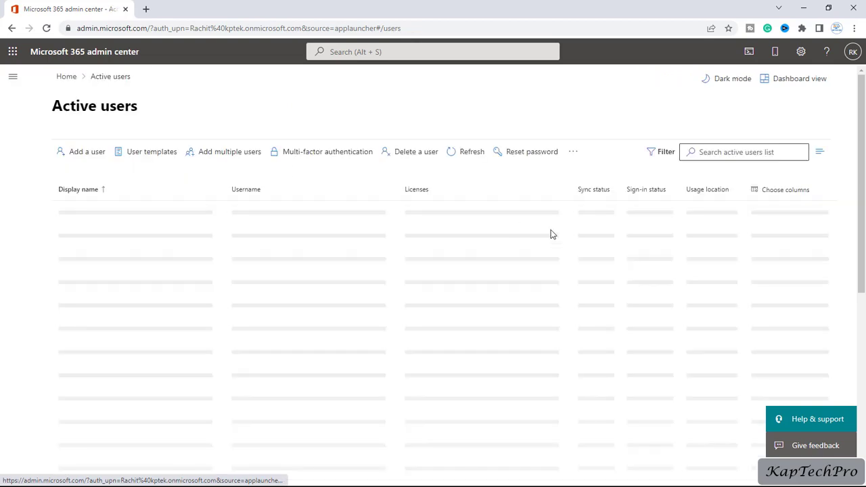
pyautogui.scroll(-10, 88, 264)
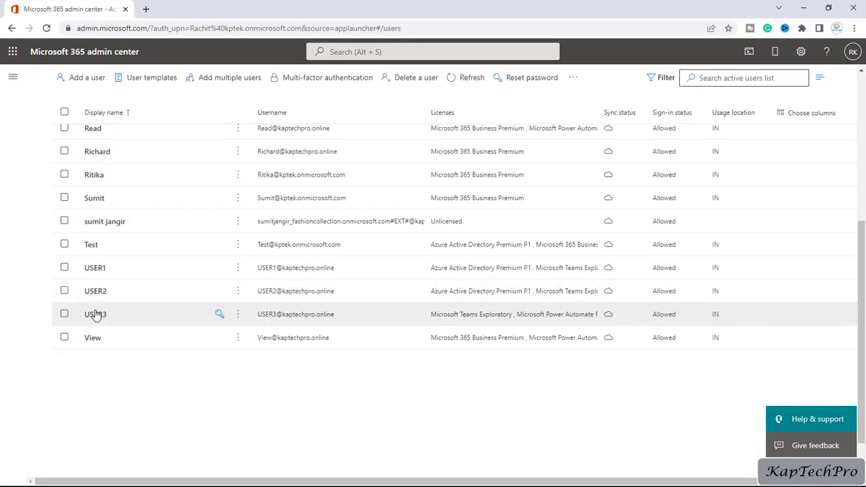
pyautogui.click(95, 269)
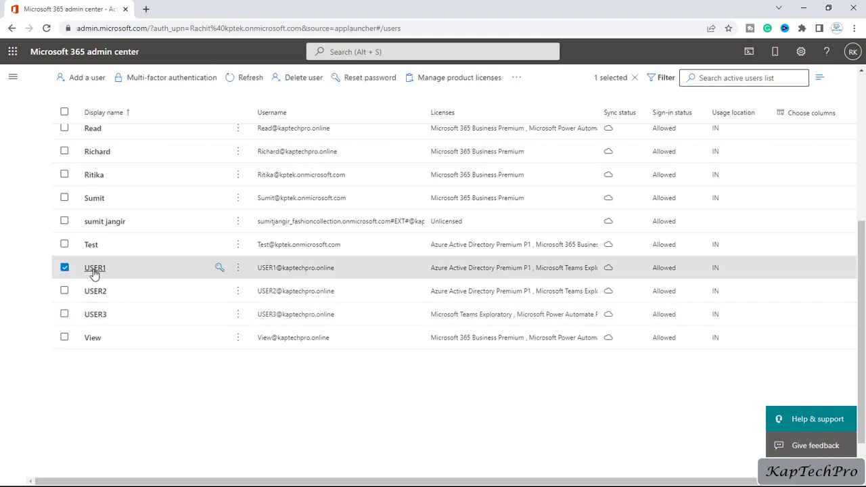
pyautogui.click(95, 271)
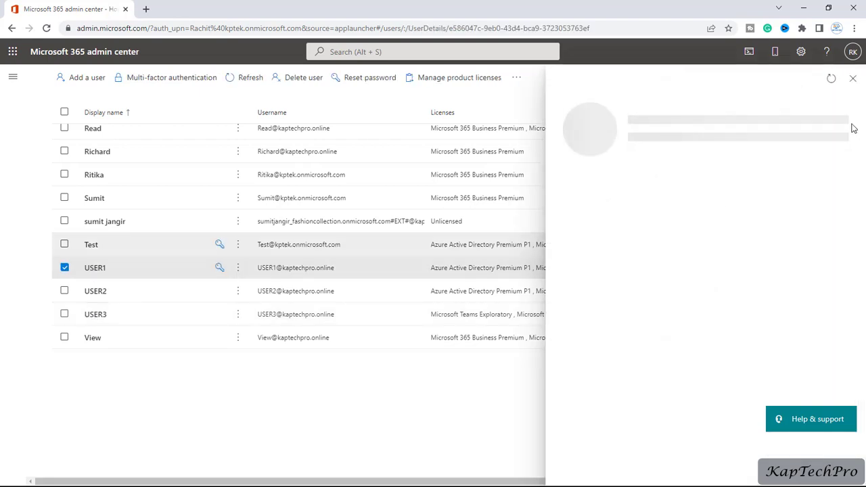
pyautogui.click(763, 198)
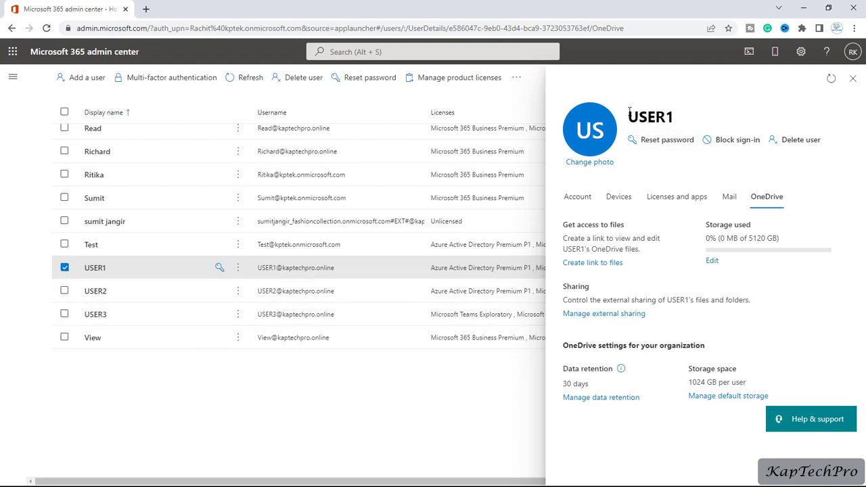
# - Create the link to USER1's OneDrive files, then minimize the admin center window
pyautogui.click(595, 265)
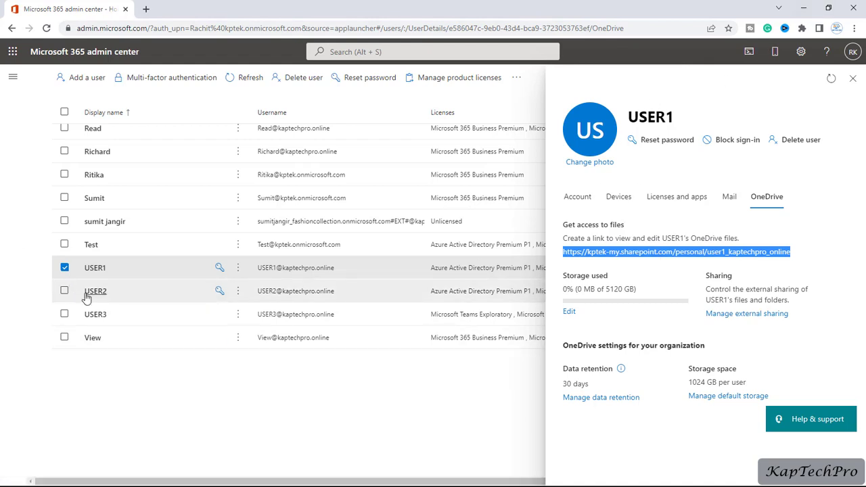
pyautogui.click(808, 8)
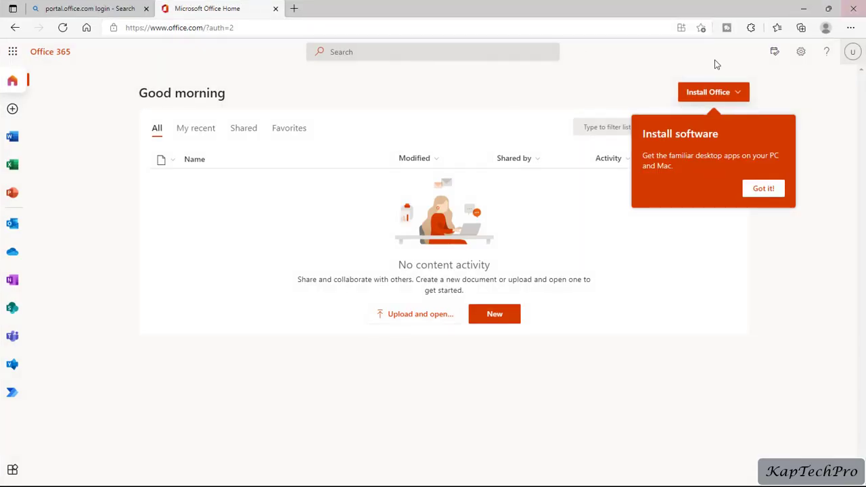
# - As USER2 in Edge, load USER1's OneDrive URL in a new tab and get Access Denied
pyautogui.click(852, 52)
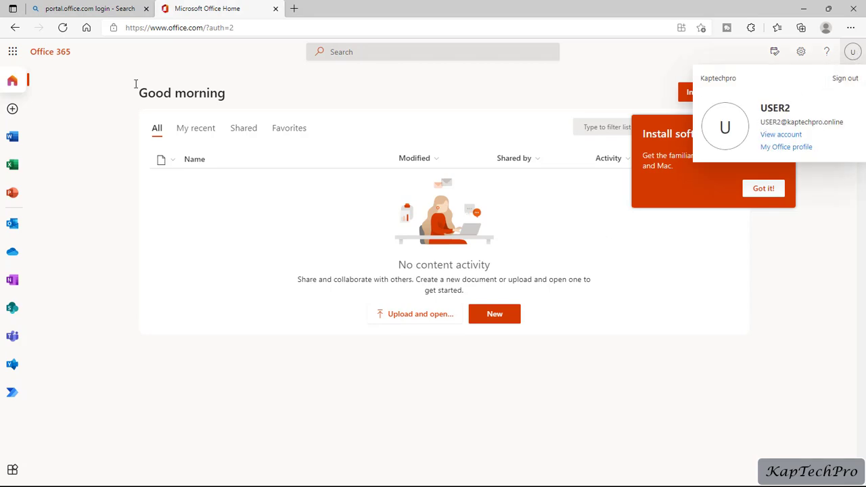
pyautogui.click(293, 8)
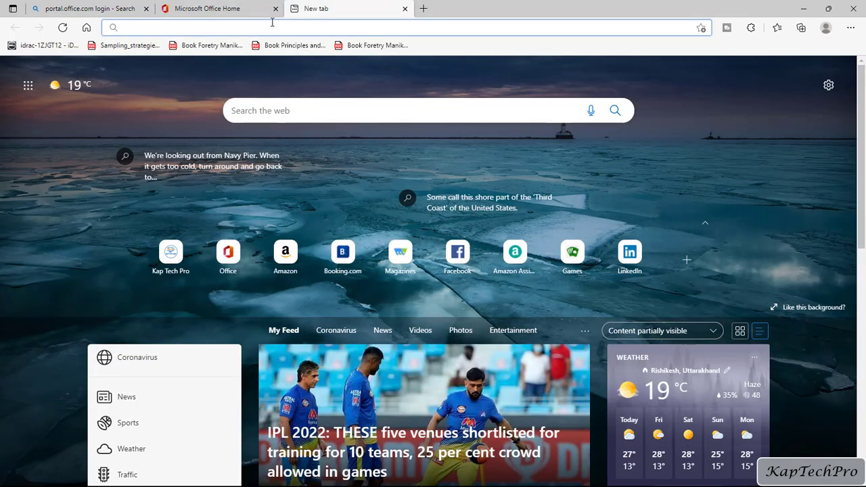
pyautogui.write('https://kptek-my.sharepoint.com/personal/user1_kaptechpro_online')
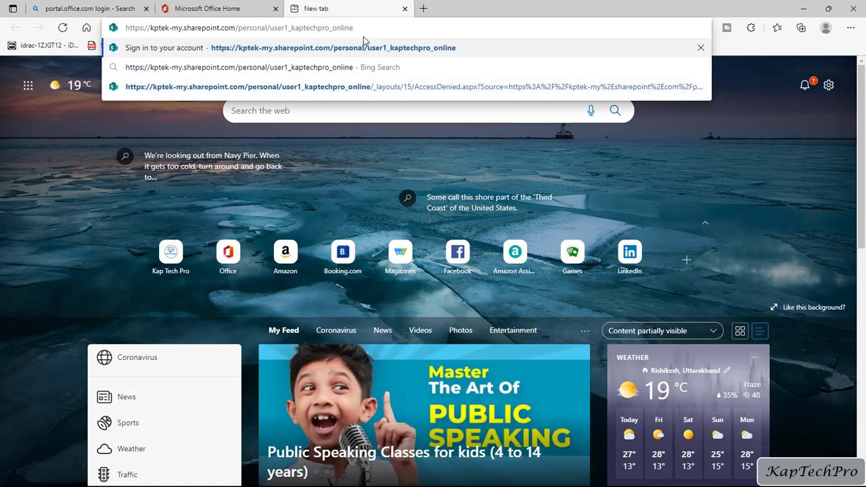
pyautogui.press('Return')
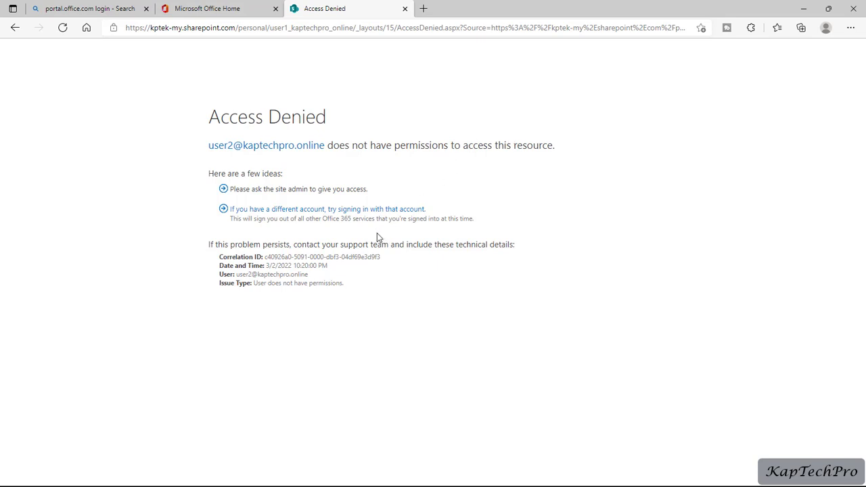
pyautogui.click(801, 14)
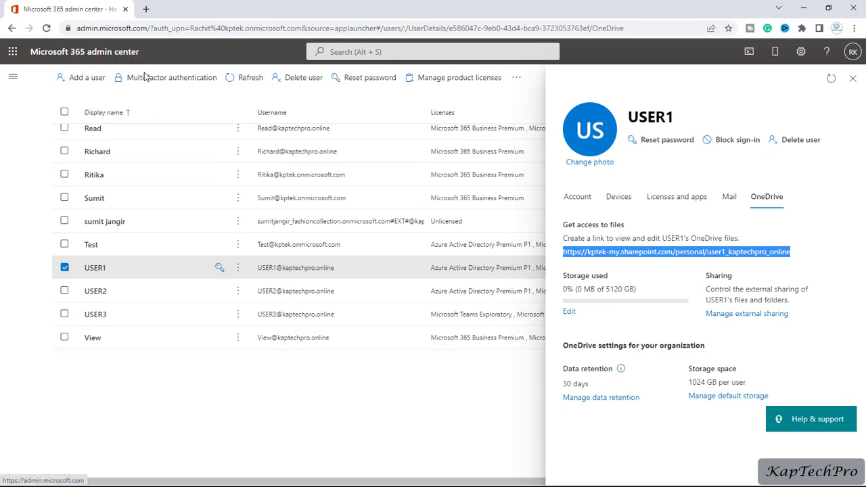
# - Close USER1's details and launch the SharePoint admin center from Show all > Admin centers
pyautogui.click(853, 78)
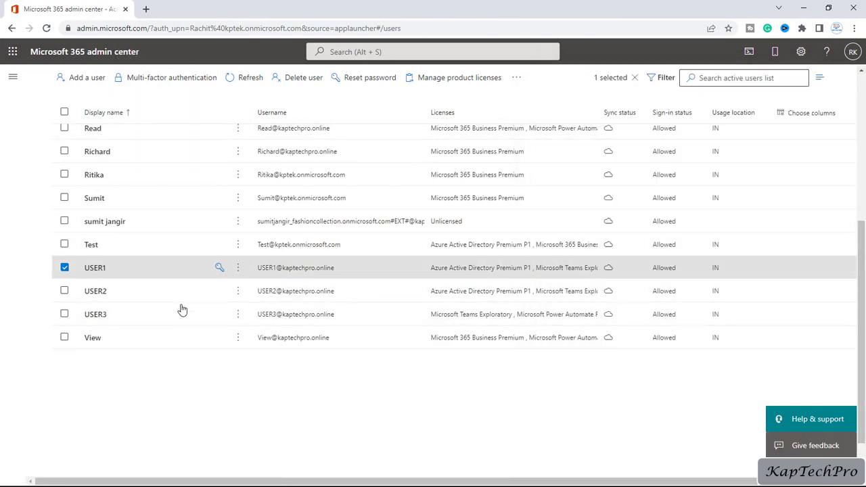
pyautogui.scroll(5, 138, 382)
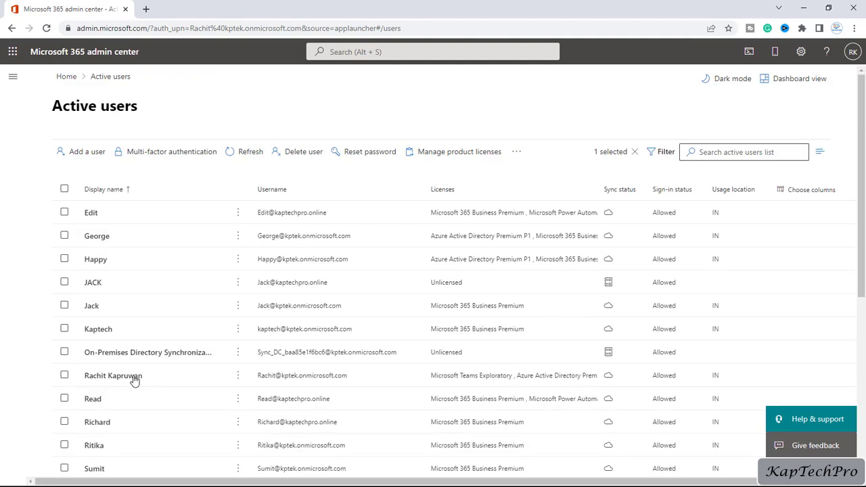
pyautogui.click(14, 78)
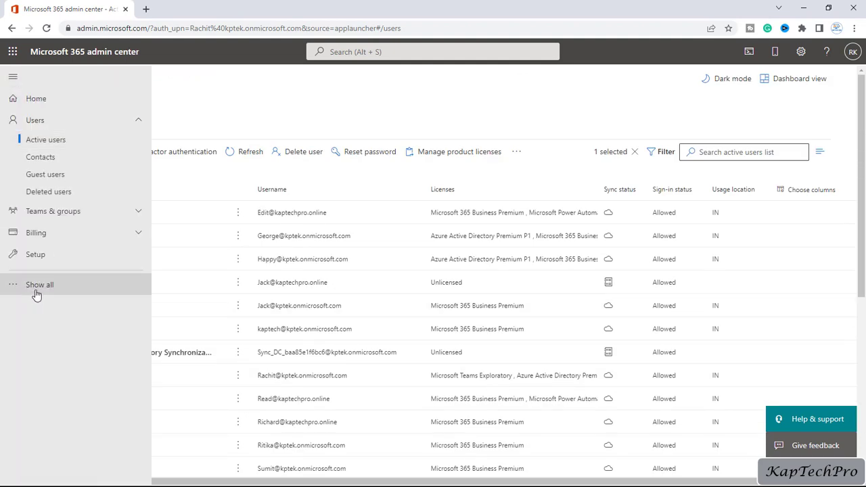
pyautogui.click(37, 287)
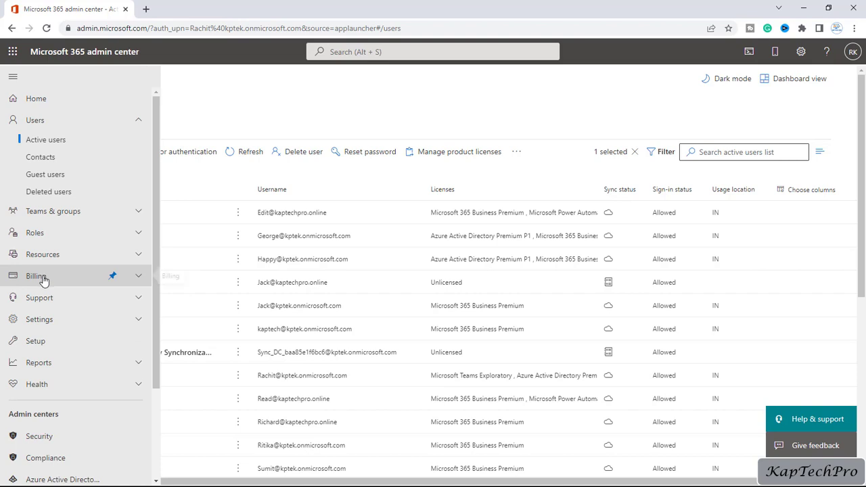
pyautogui.scroll(-2, 55, 403)
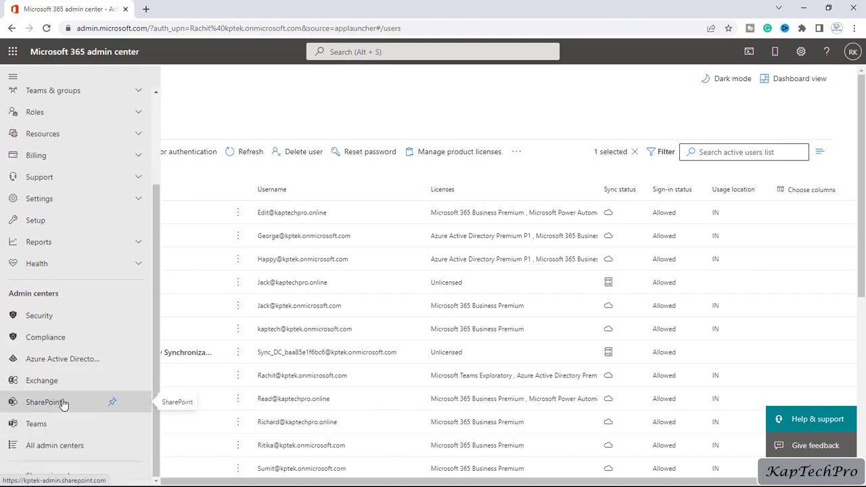
pyautogui.click(44, 402)
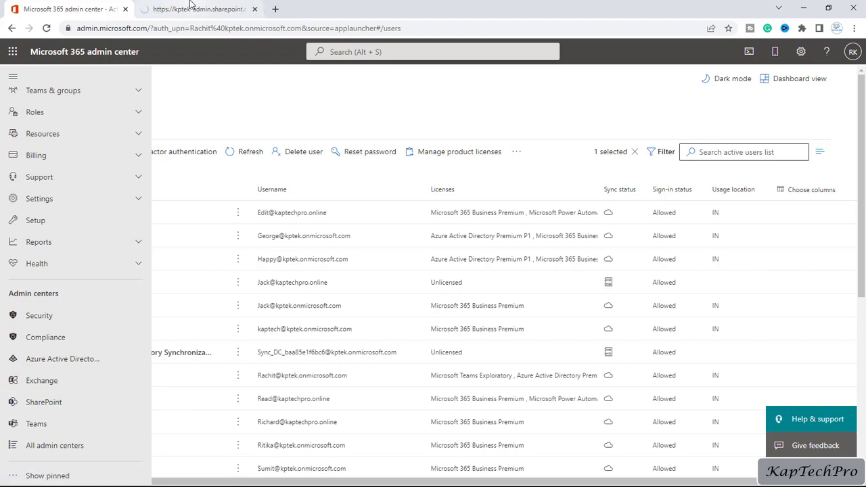
# - Open the classic User Profiles page from SharePoint admin center's More features
pyautogui.click(192, 8)
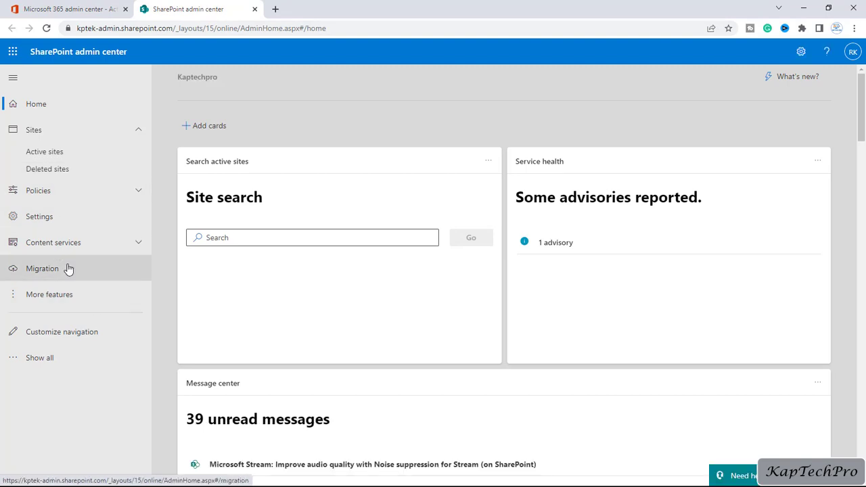
pyautogui.click(66, 301)
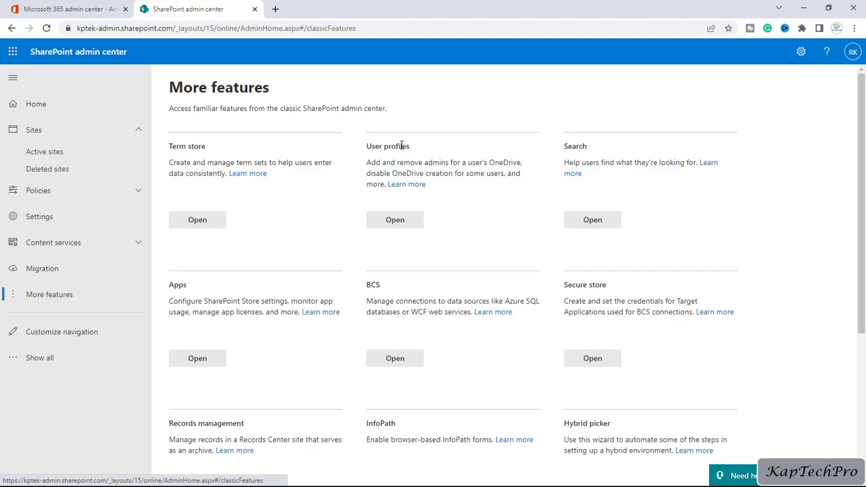
pyautogui.click(394, 223)
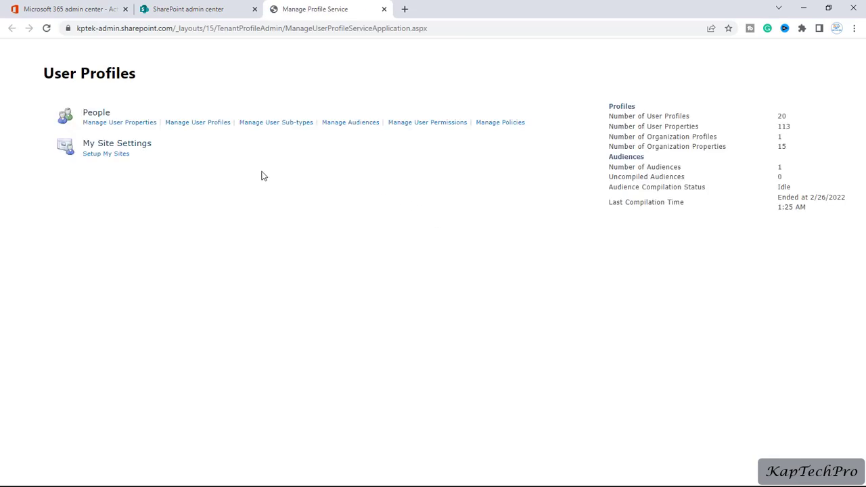
# - In Manage User Profiles, find 'user1' and bring up USER1's profile actions menu
pyautogui.click(220, 129)
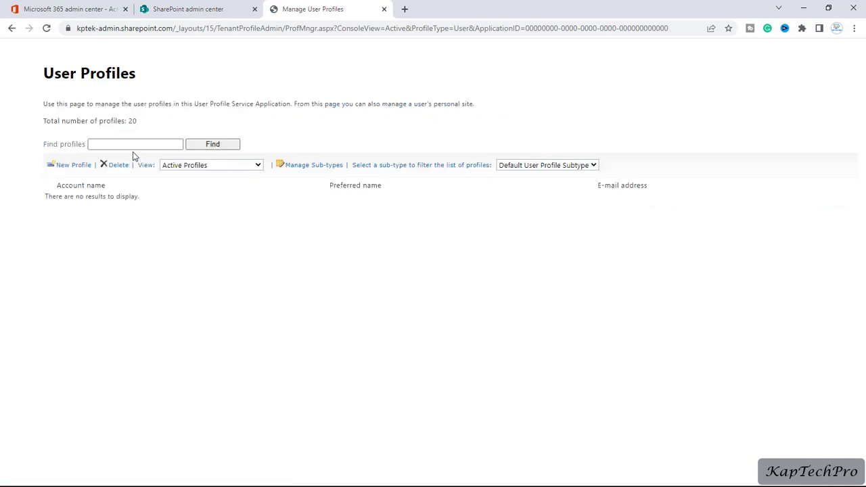
pyautogui.click(123, 145)
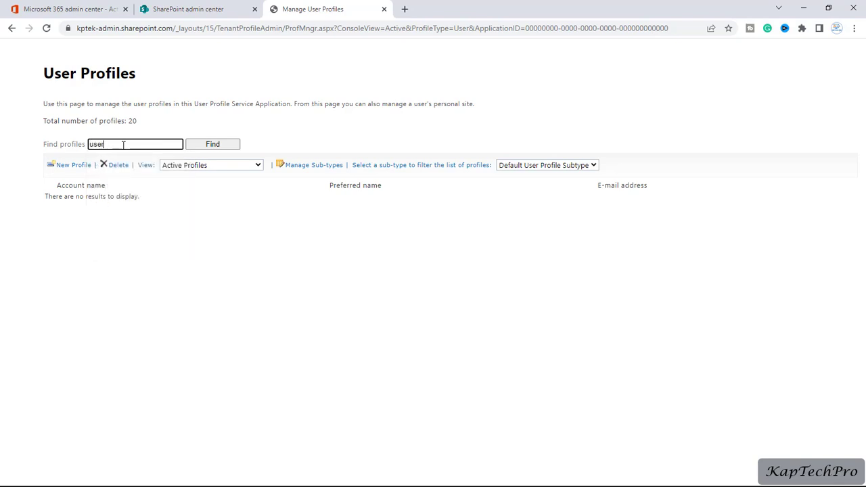
pyautogui.click(213, 153)
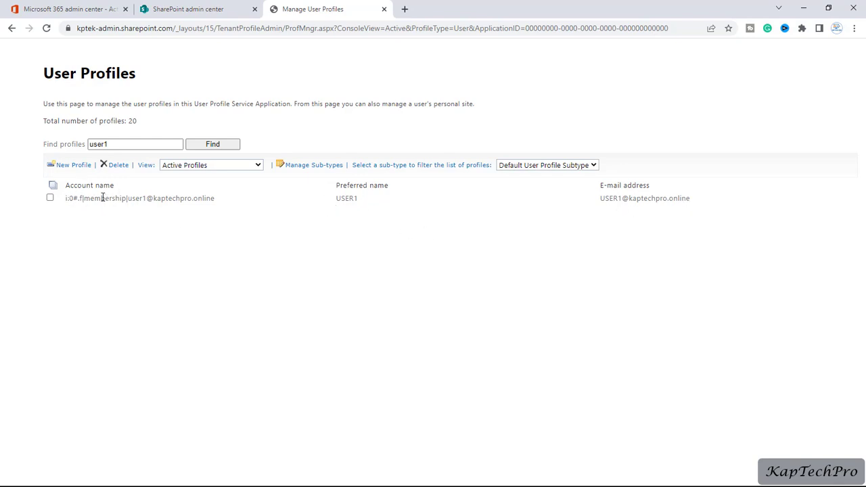
pyautogui.click(172, 198)
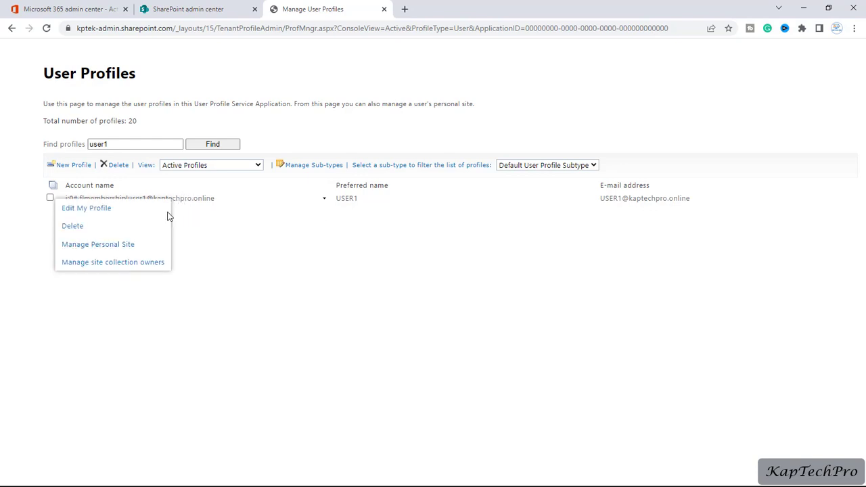
# - Append user2 to USER1's Site Collection Administrators, check names, and save with OK
pyautogui.click(121, 264)
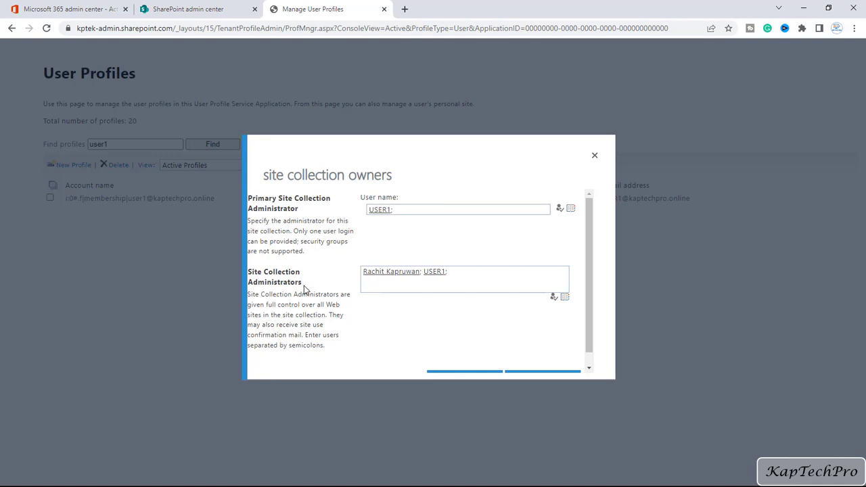
pyautogui.click(365, 272)
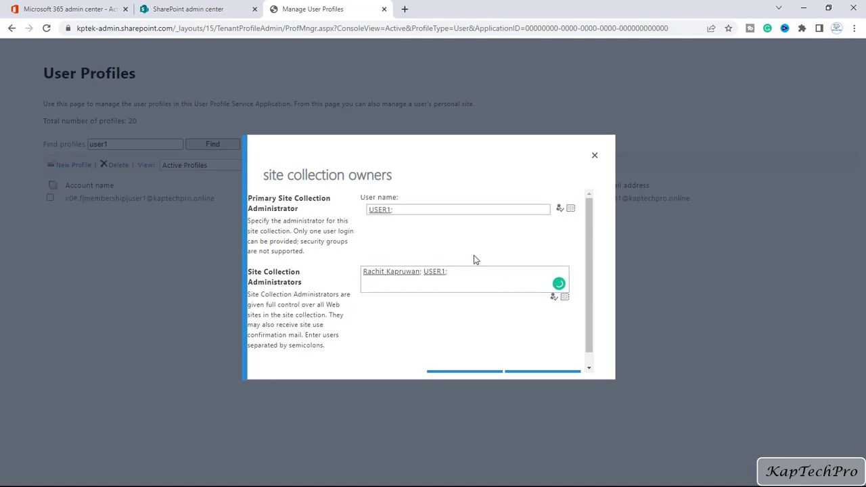
pyautogui.click(459, 270)
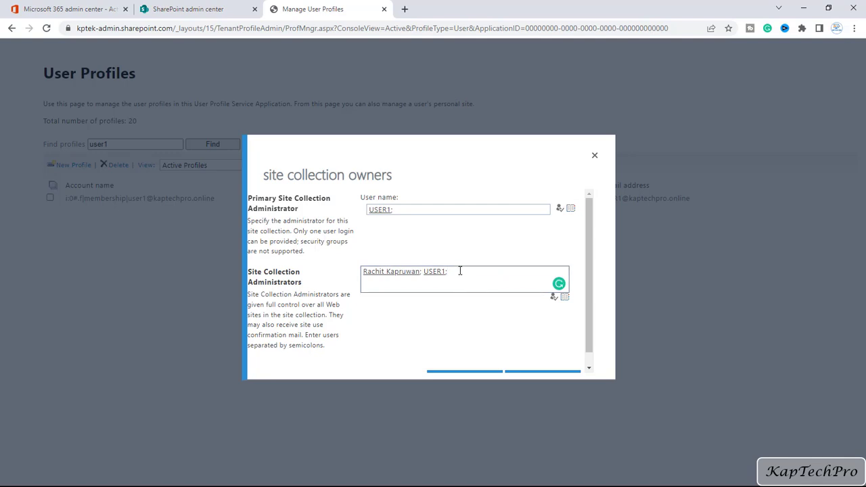
pyautogui.write('user2')
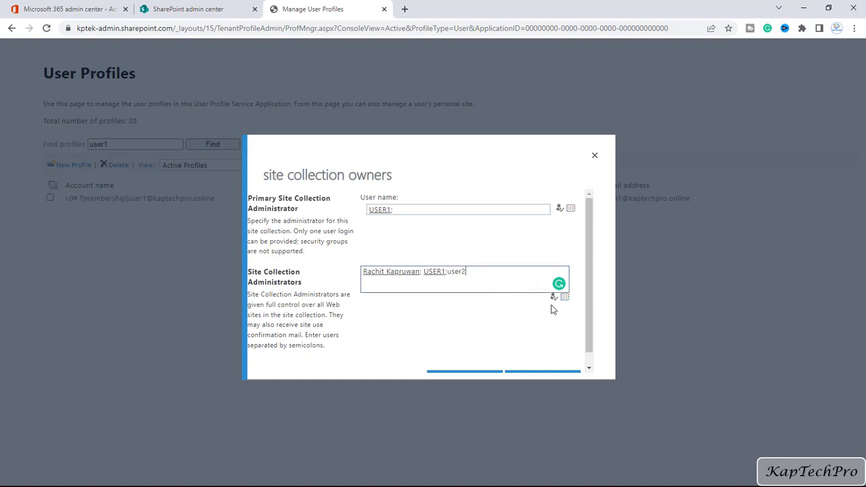
pyautogui.click(554, 298)
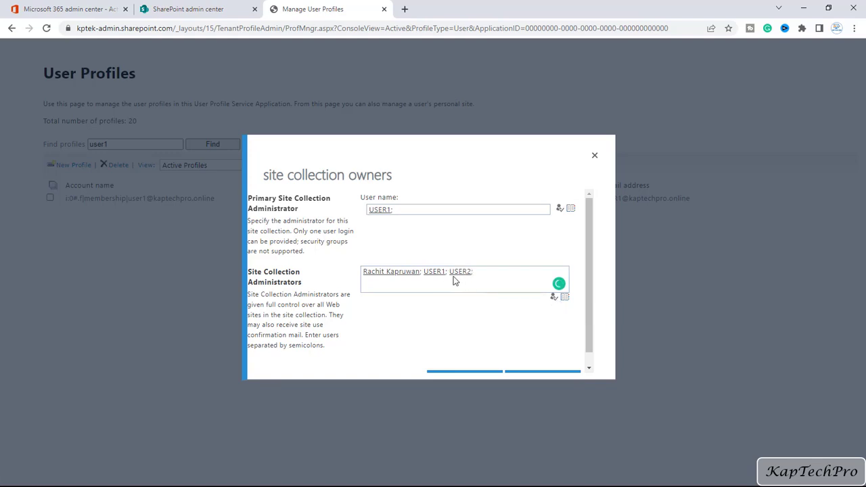
pyautogui.scroll(-1, 453, 339)
pyautogui.scroll(-1, 454, 339)
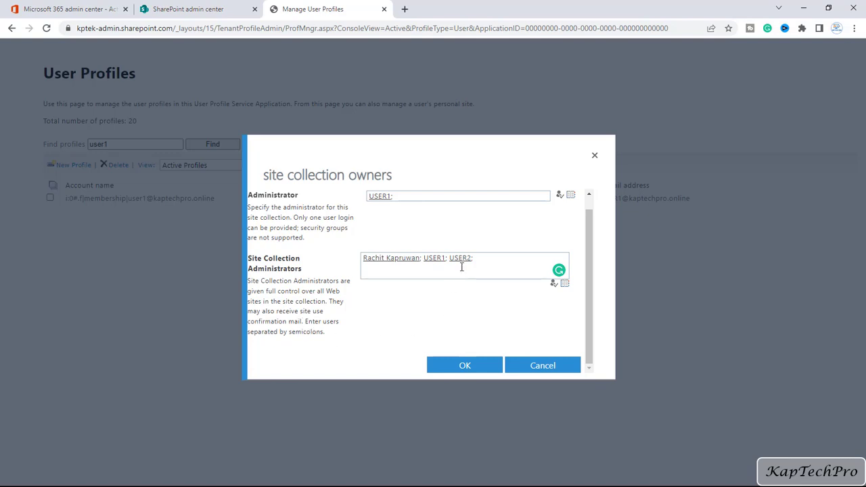
pyautogui.click(465, 372)
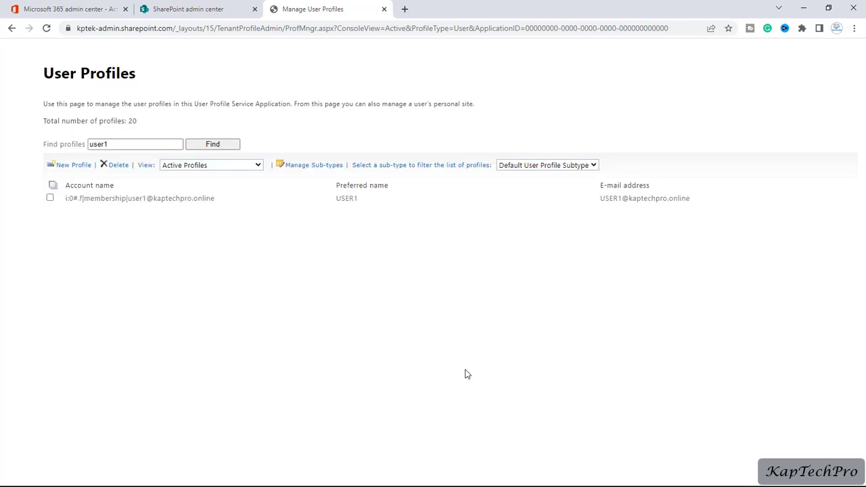
pyautogui.click(150, 197)
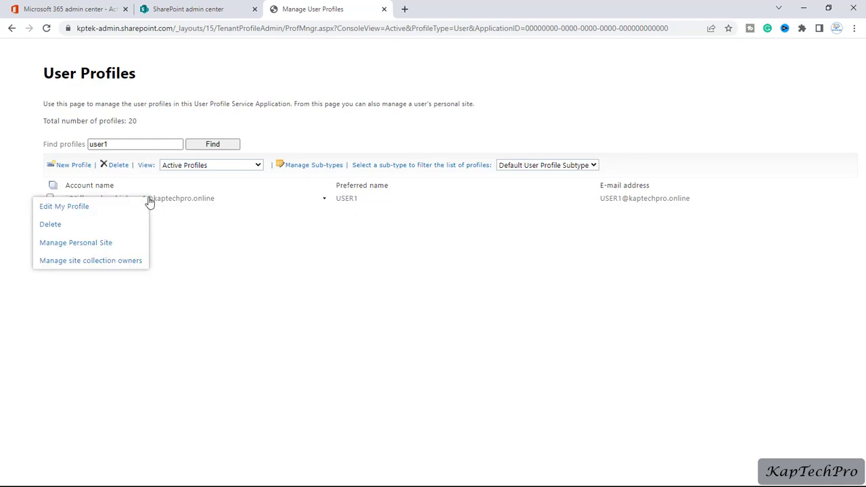
pyautogui.click(120, 263)
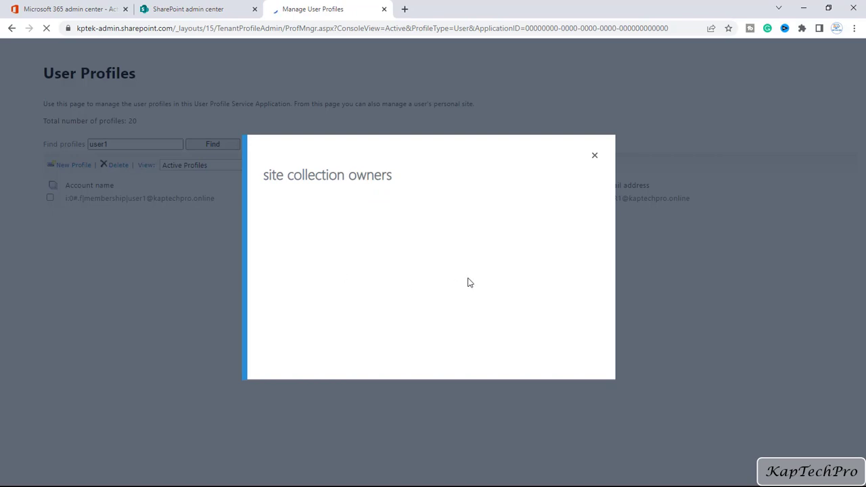
pyautogui.scroll(-1, 417, 298)
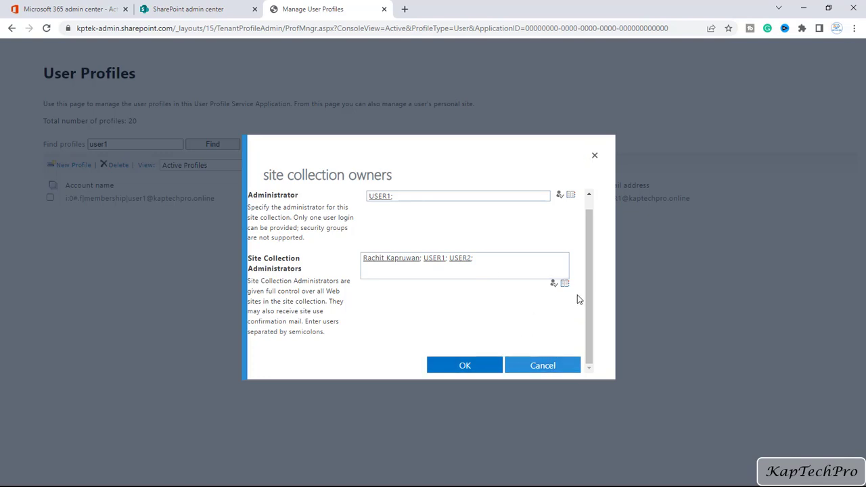
pyautogui.click(594, 155)
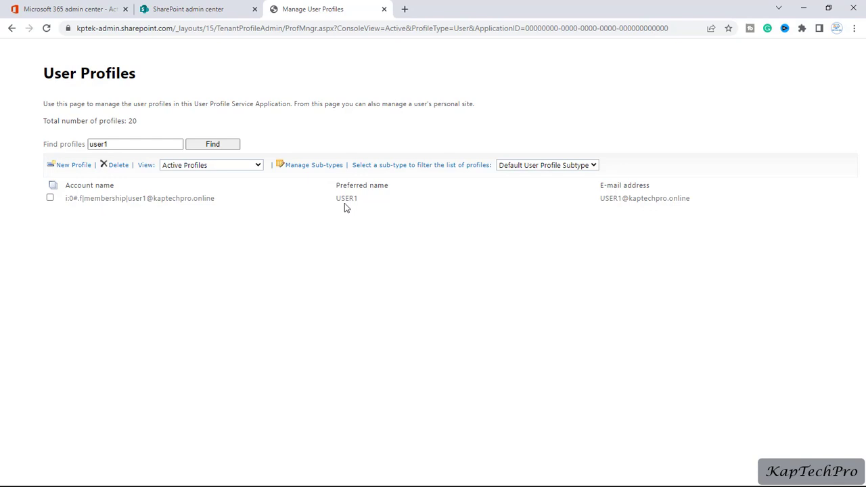
# - Regenerate the link to USER1's OneDrive files on the OneDrive tab and copy its address
pyautogui.click(76, 12)
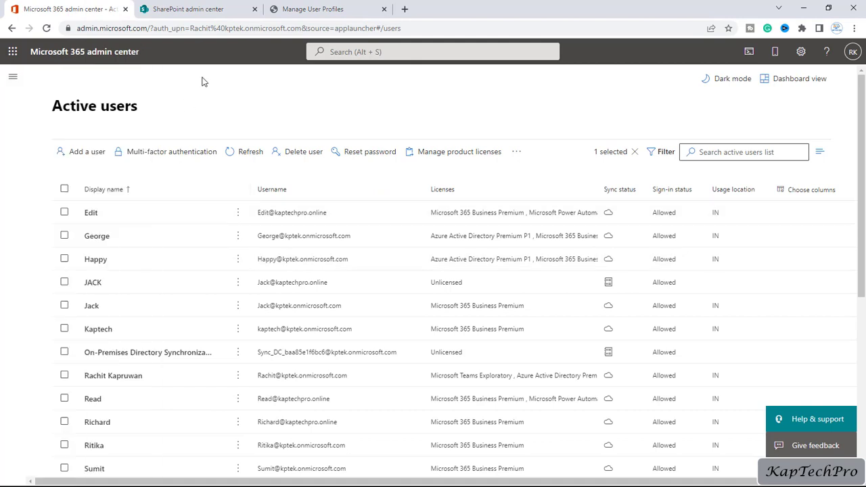
pyautogui.scroll(-3, 135, 339)
pyautogui.click(95, 322)
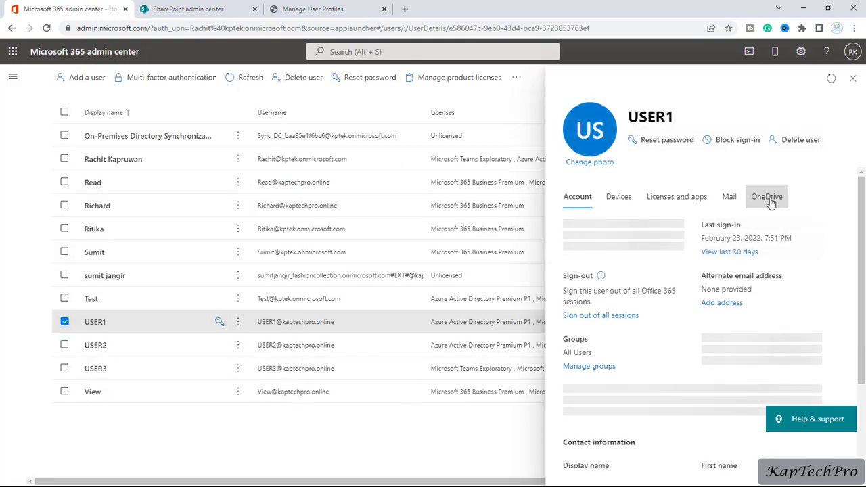
pyautogui.click(768, 199)
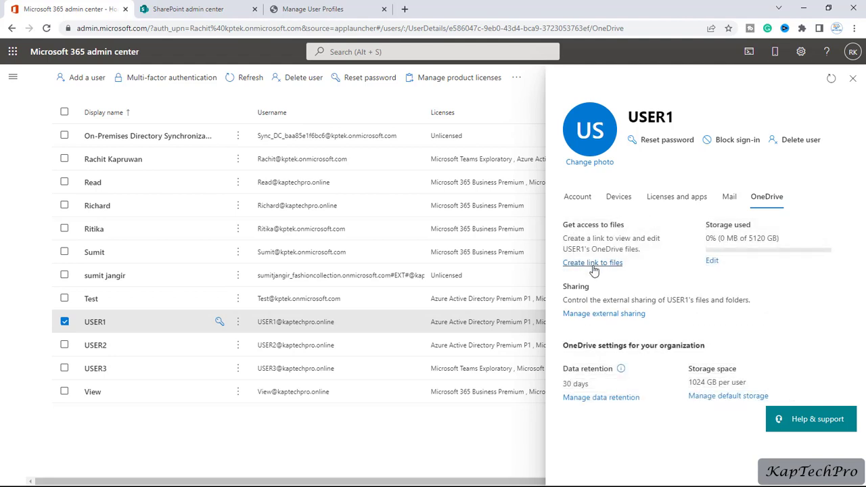
pyautogui.click(618, 268)
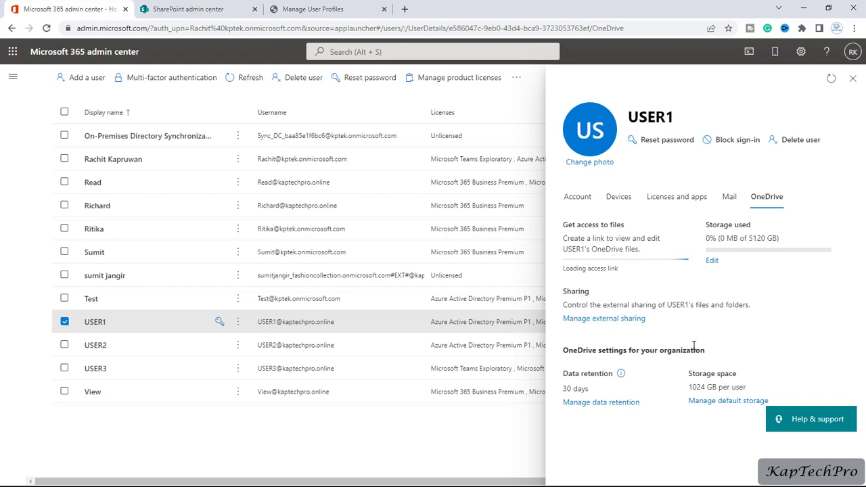
pyautogui.rightClick(643, 255)
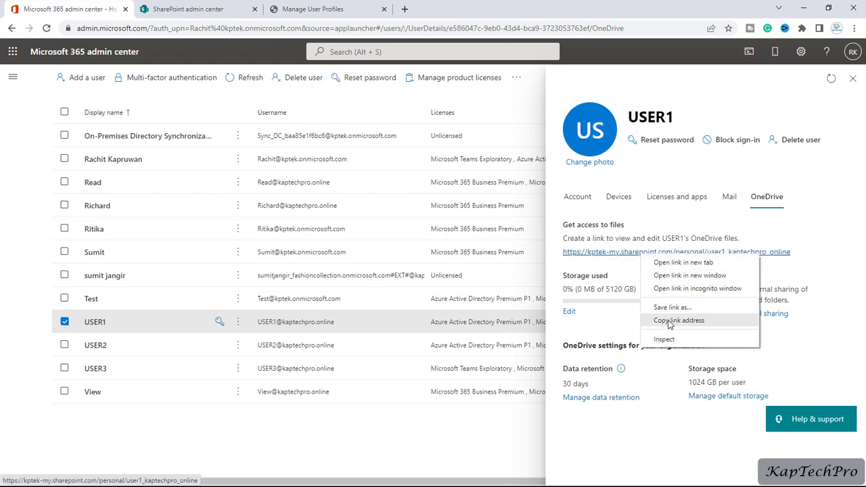
pyautogui.click(670, 320)
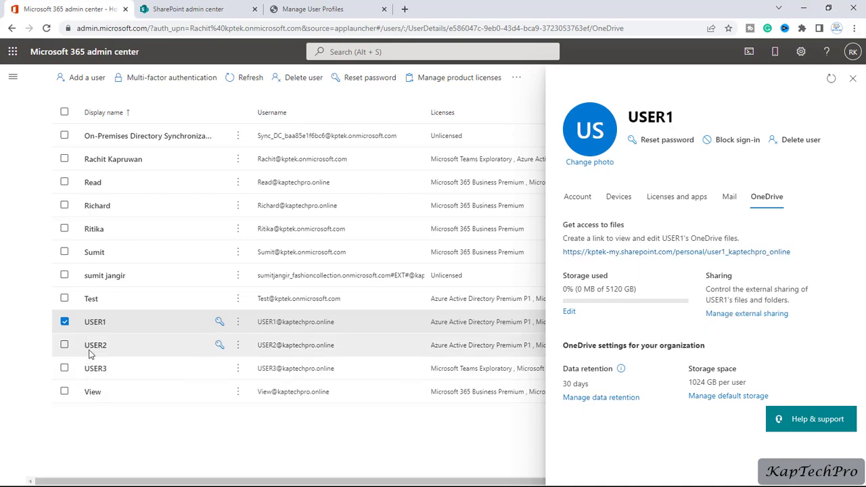
# - In Edge, replace the Access Denied tab with a new tab loading USER1's copied OneDrive link
pyautogui.click(805, 10)
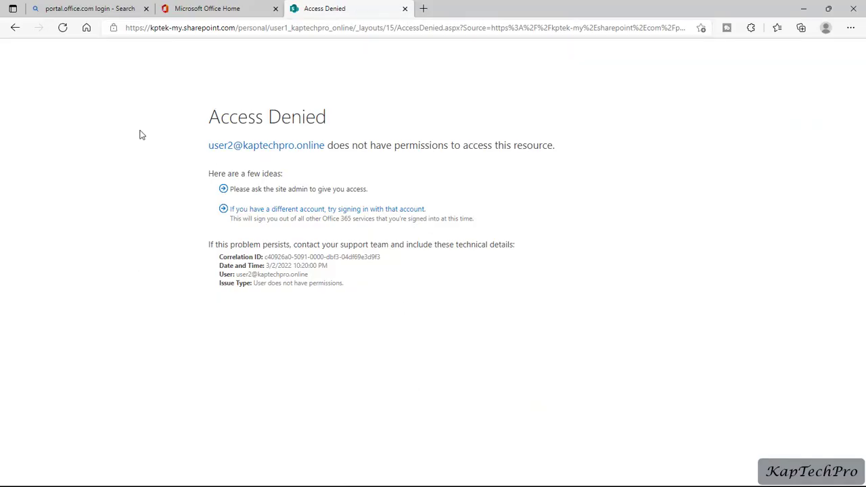
pyautogui.click(405, 8)
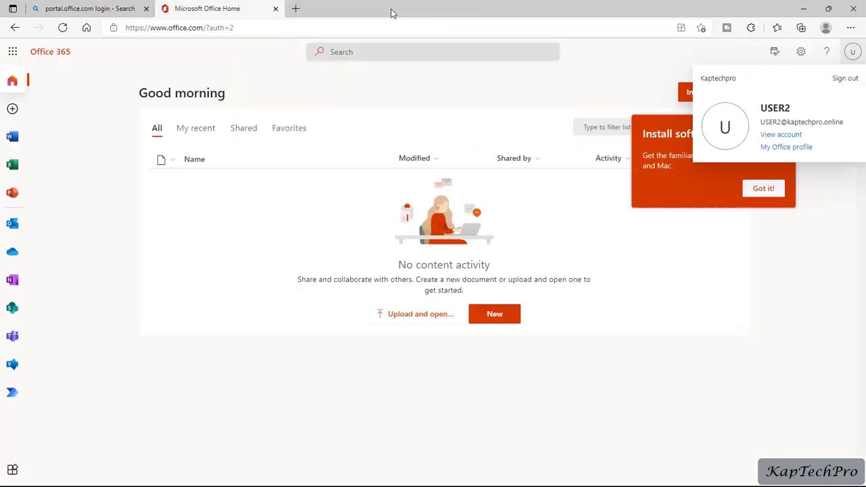
pyautogui.click(295, 8)
pyautogui.click(242, 30)
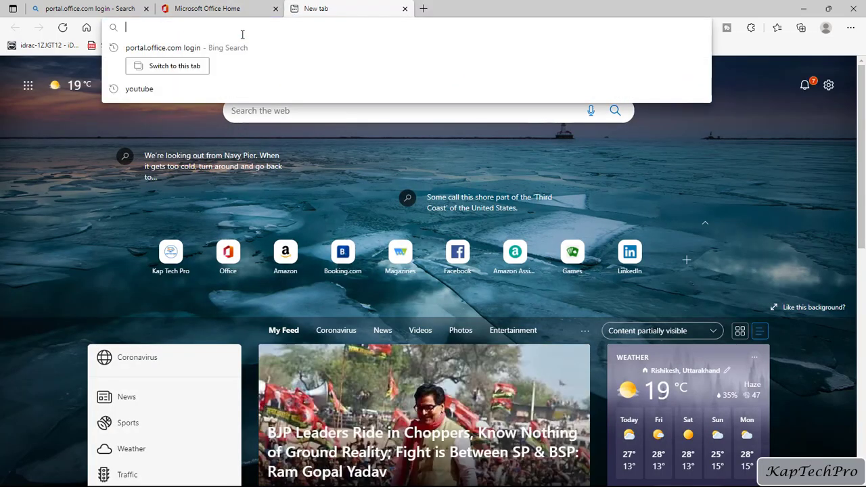
pyautogui.hotkey('ctrl', 'v')
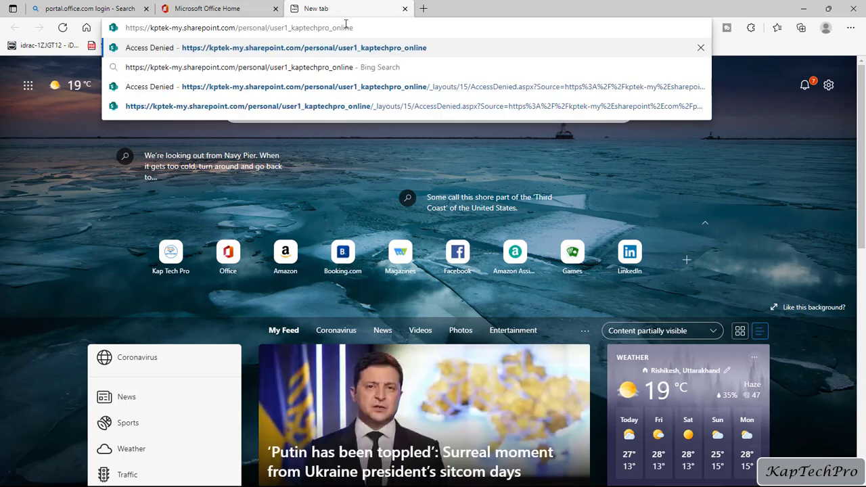
pyautogui.press('Return')
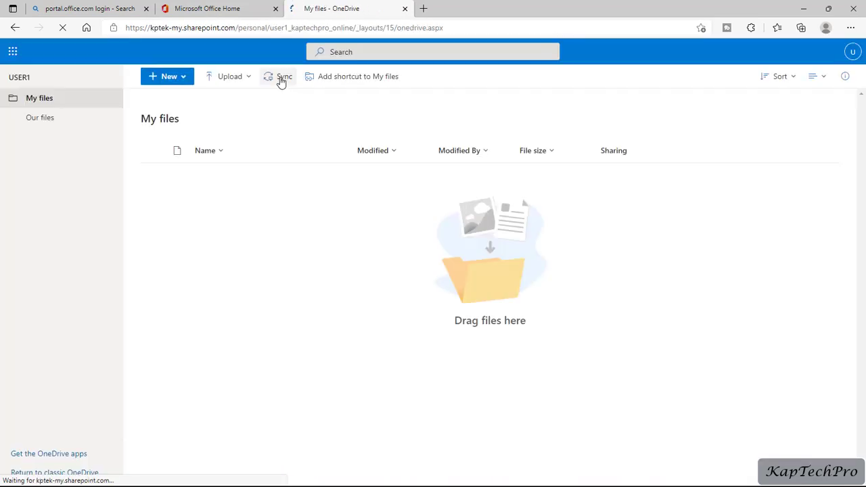
# - Show the signed-in account details to check that USER2 is the account in use
pyautogui.click(852, 52)
pyautogui.click(858, 54)
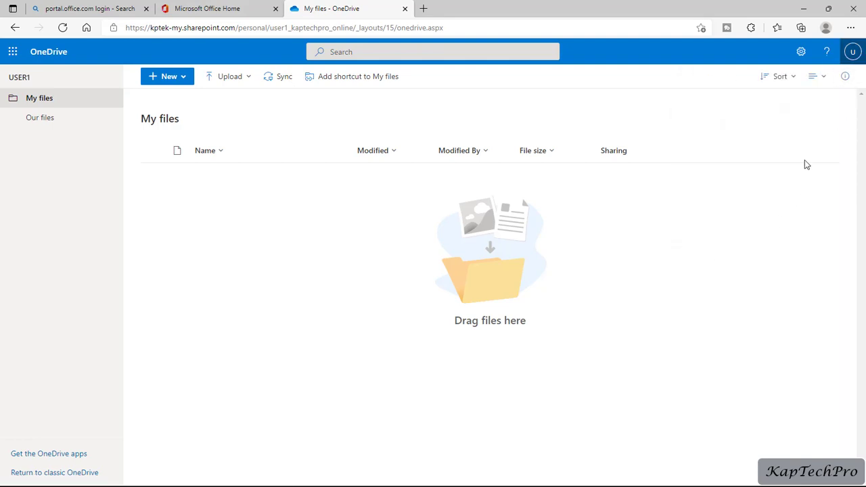
pyautogui.click(853, 54)
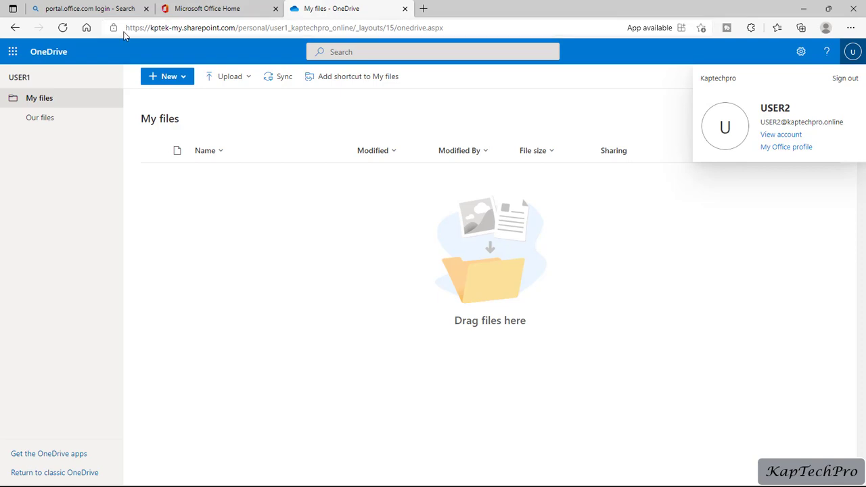
# - Inspect the page's web address, then confirm USER2 is signed in while viewing USER1's My files
pyautogui.moveTo(128, 29); pyautogui.dragTo(462, 31)
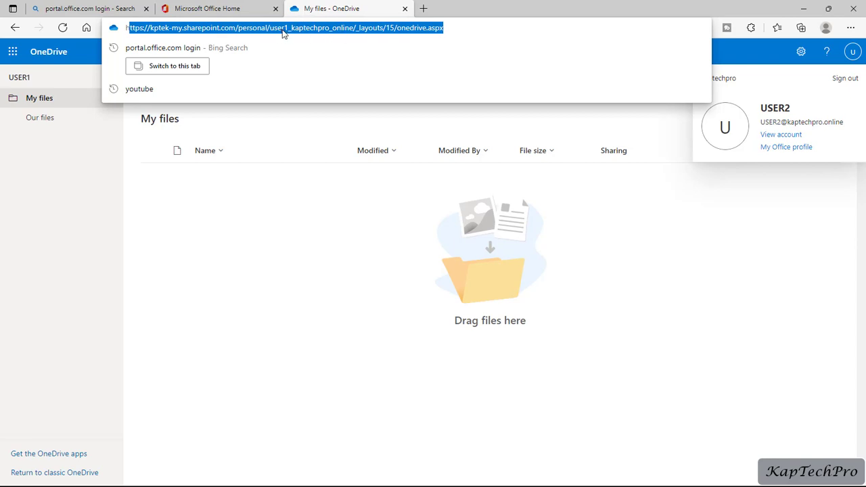
pyautogui.click(328, 211)
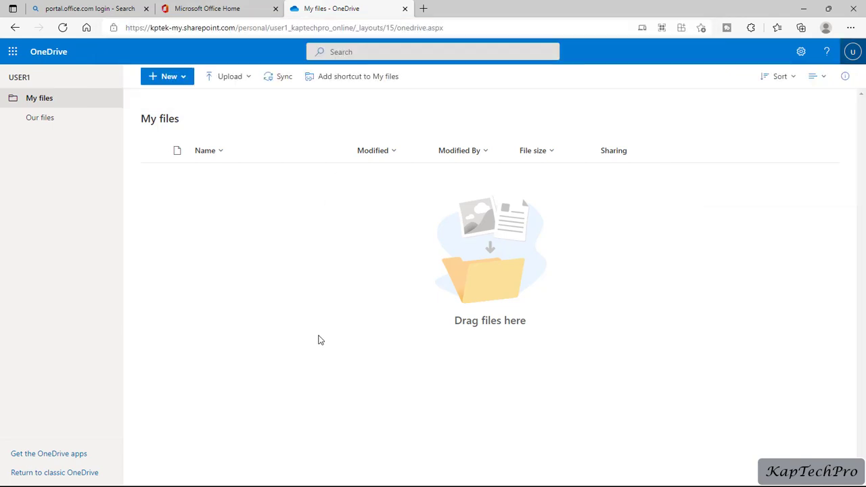
pyautogui.click(853, 52)
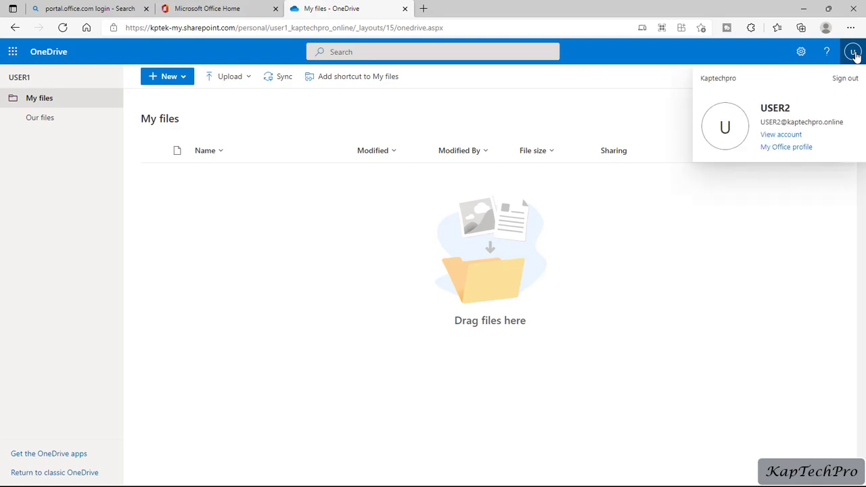